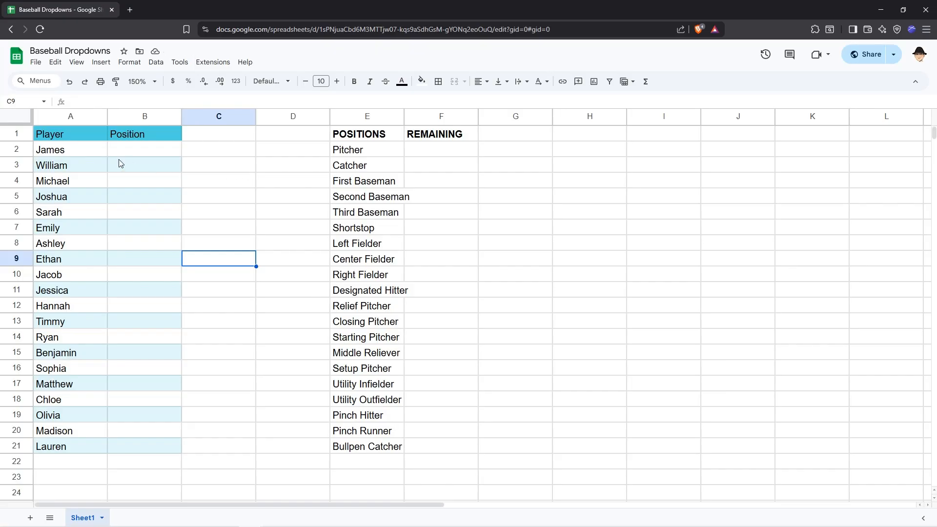
{"action": "left_click_drag", "start_coordinate": [91, 151], "coordinate": [74, 448]}
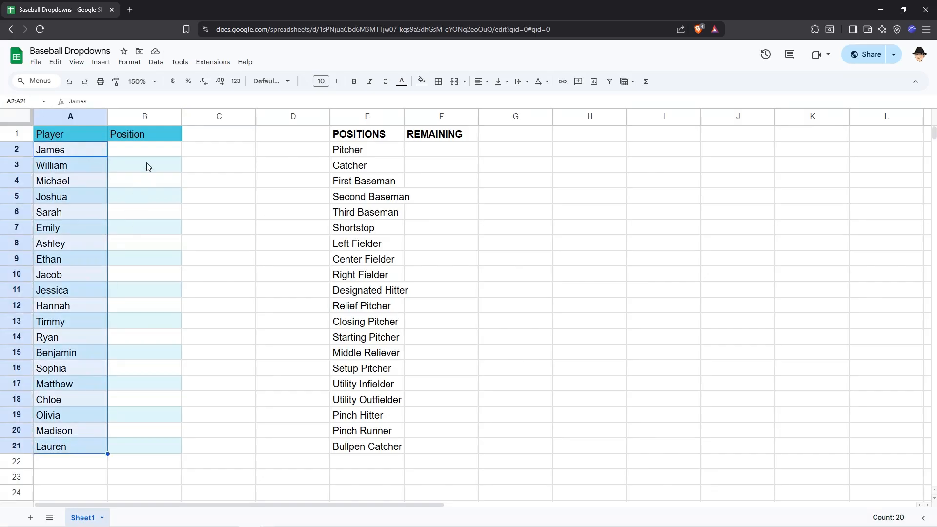
{"action": "left_click_drag", "start_coordinate": [146, 151], "coordinate": [155, 451]}
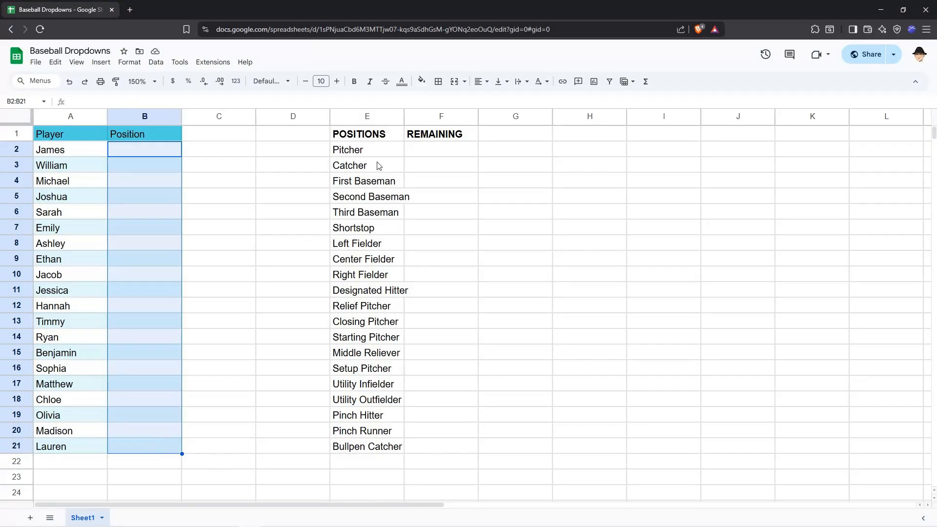
{"action": "left_click_drag", "start_coordinate": [383, 152], "coordinate": [385, 450]}
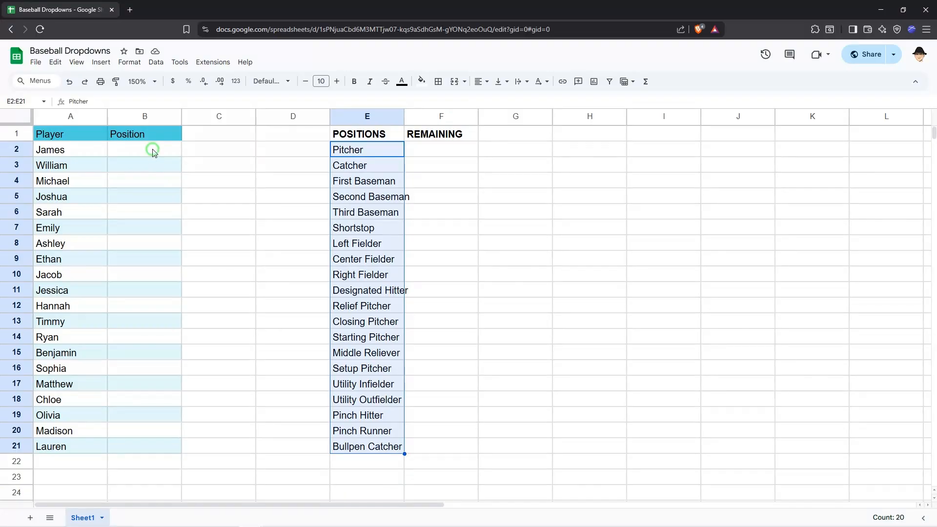
Add a Dropdown (from a range) validation rule to B2:B21, using the positions in E2:E21 as its source.
{"action": "left_click_drag", "start_coordinate": [152, 151], "coordinate": [144, 441]}
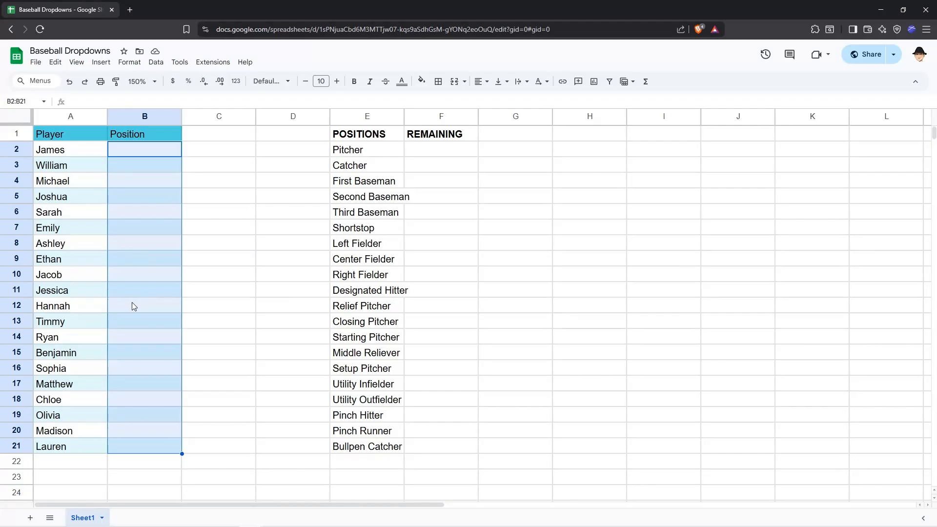
{"action": "left_click", "coordinate": [130, 62]}
{"action": "mouse_move", "coordinate": [104, 64]}
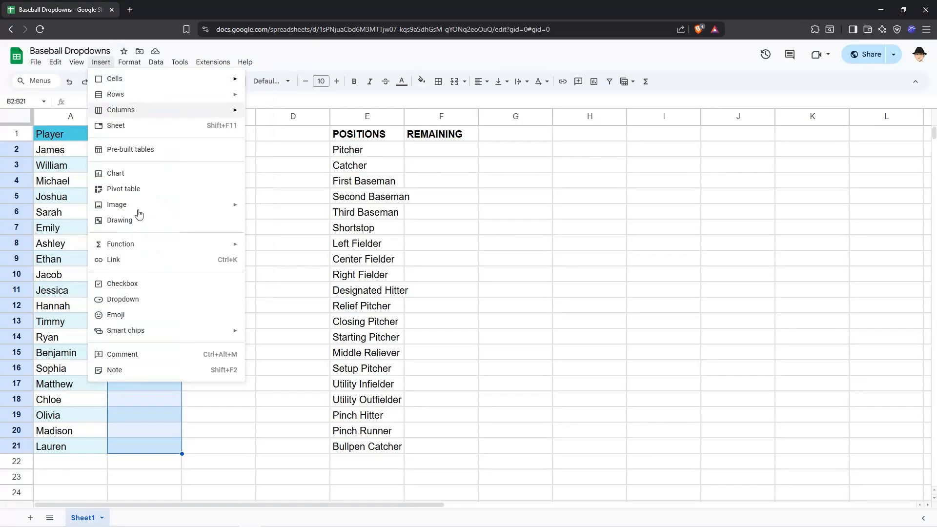
{"action": "left_click", "coordinate": [147, 299]}
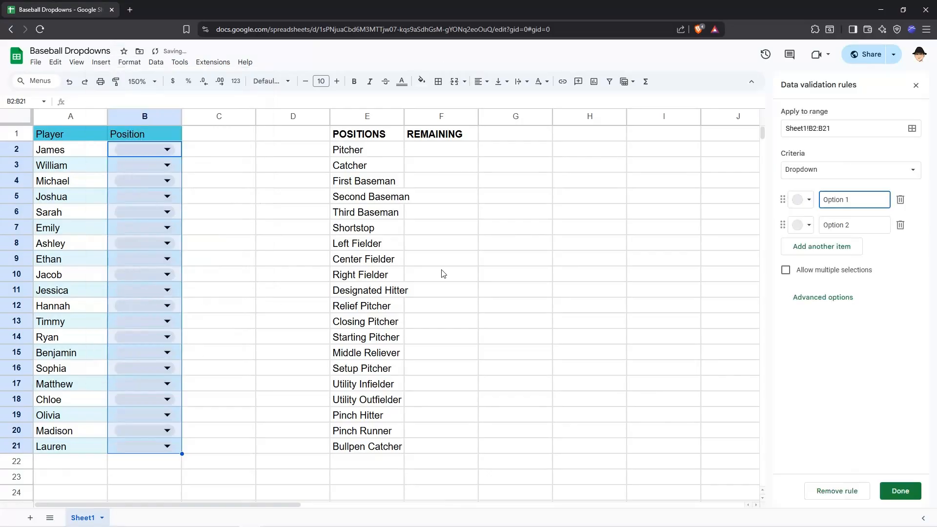
{"action": "left_click", "coordinate": [808, 177]}
{"action": "left_click", "coordinate": [810, 186]}
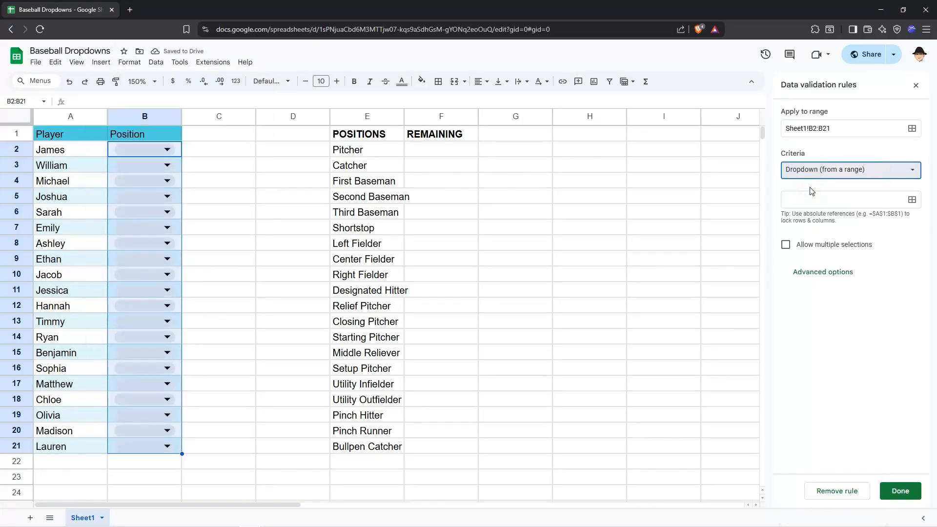
{"action": "left_click", "coordinate": [911, 200]}
{"action": "left_click_drag", "start_coordinate": [467, 242], "coordinate": [581, 256]}
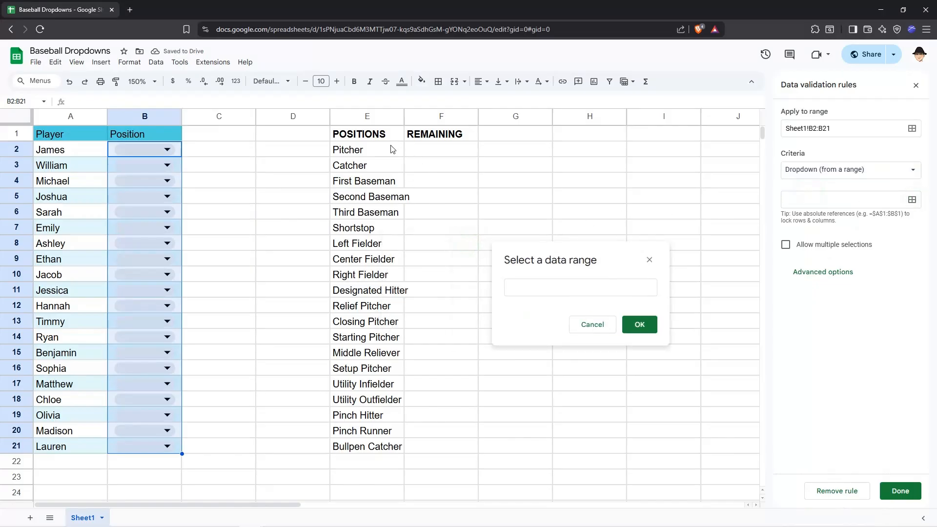
{"action": "left_click_drag", "start_coordinate": [383, 148], "coordinate": [374, 445]}
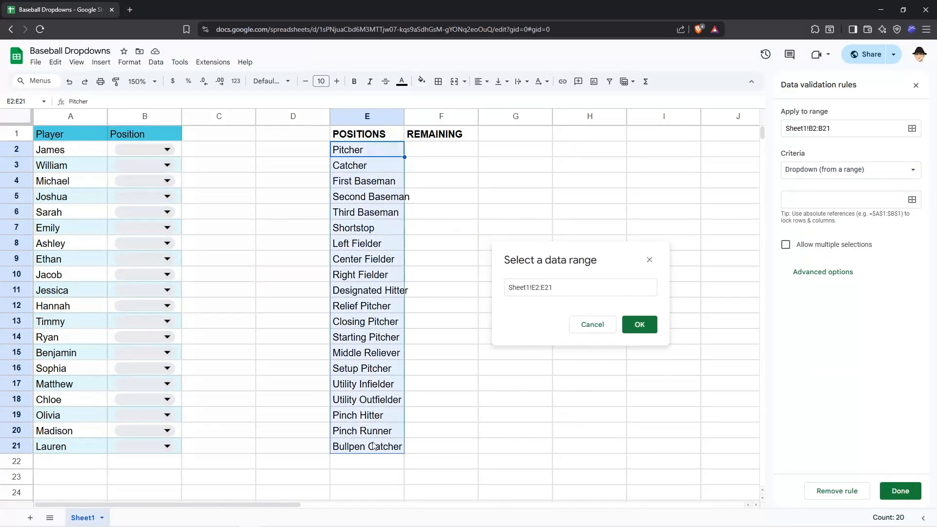
{"action": "left_click", "coordinate": [639, 325]}
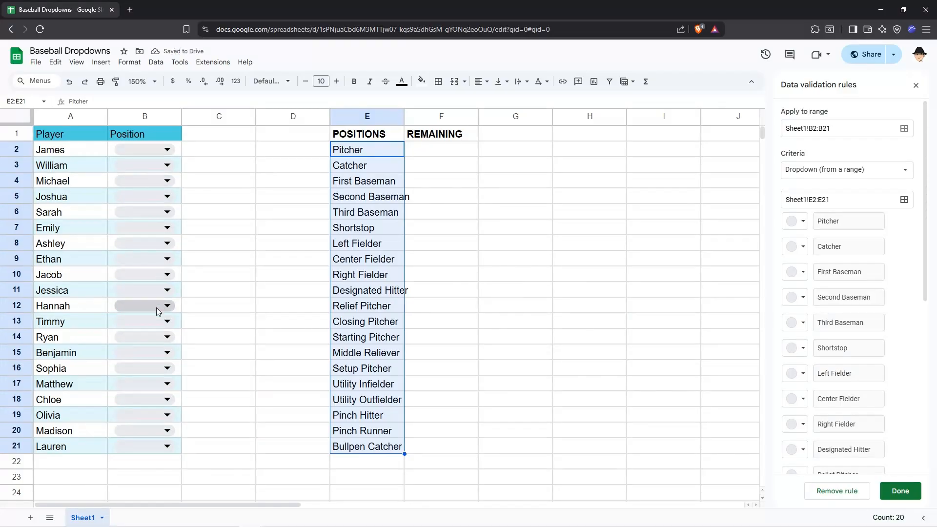
Choose Pitcher from the dropdowns in both B13 and B12.
{"action": "left_click", "coordinate": [159, 321]}
{"action": "left_click", "coordinate": [161, 339]}
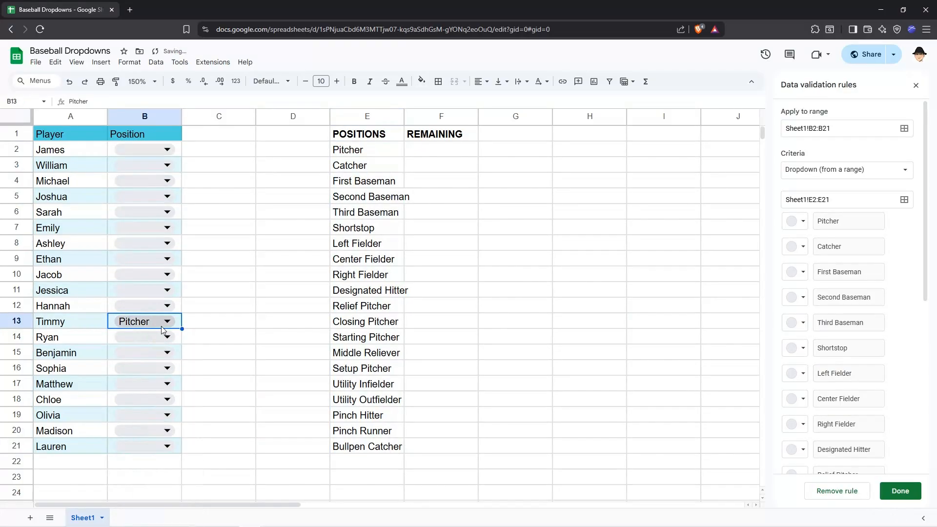
{"action": "left_click", "coordinate": [163, 307]}
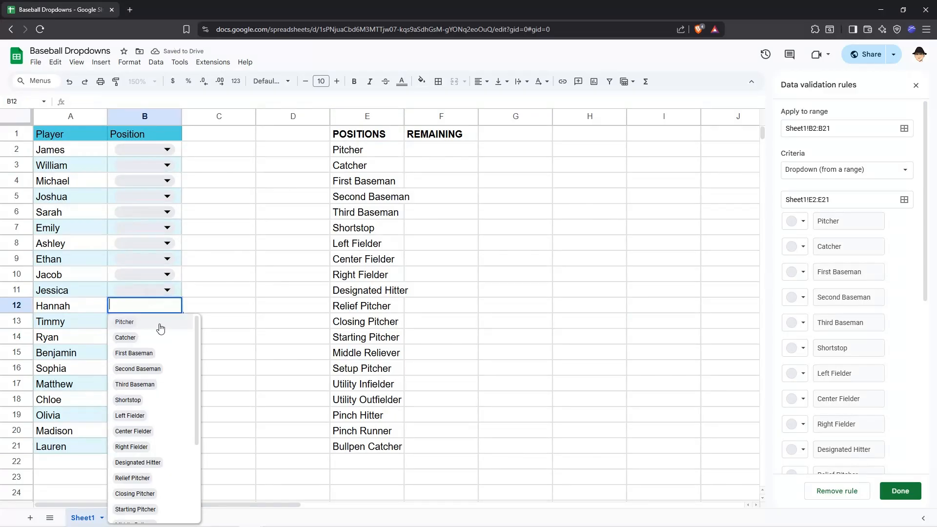
{"action": "left_click", "coordinate": [155, 324]}
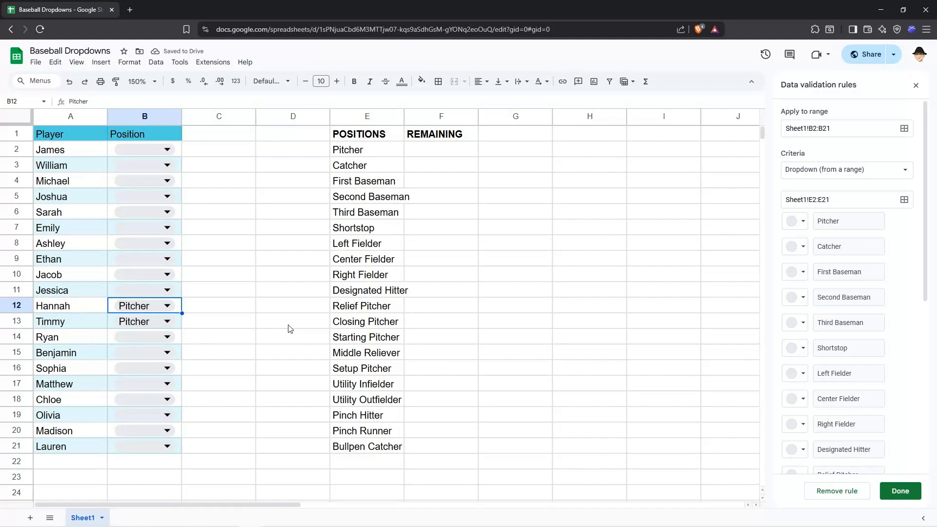
Undo the two Pitcher selections and the dropdowns in B2:B21.
{"action": "key", "text": "ctrl+z"}
{"action": "key", "text": "ctrl+z"}
{"action": "key", "text": "ctrl+z"}
{"action": "key", "text": "ctrl+z"}
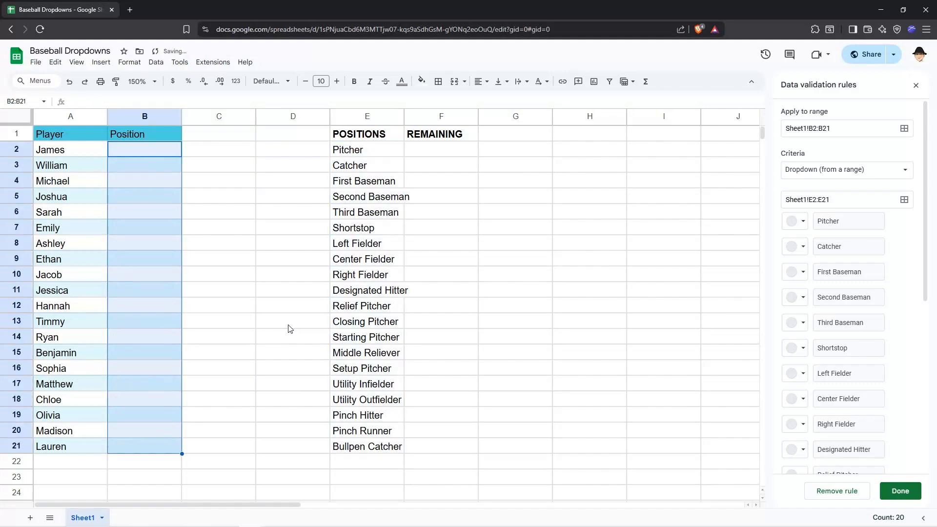
{"action": "left_click", "coordinate": [289, 328]}
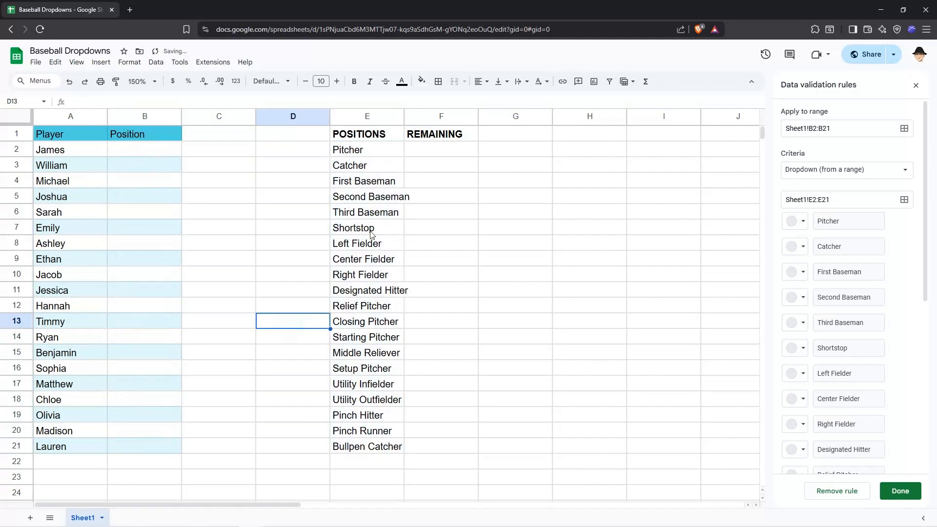
Enter =FILTER(E2:E21,COUNTIF(B2:B21,E2:E21)=0) in F2 to list the remaining positions.
{"action": "left_click", "coordinate": [426, 153]}
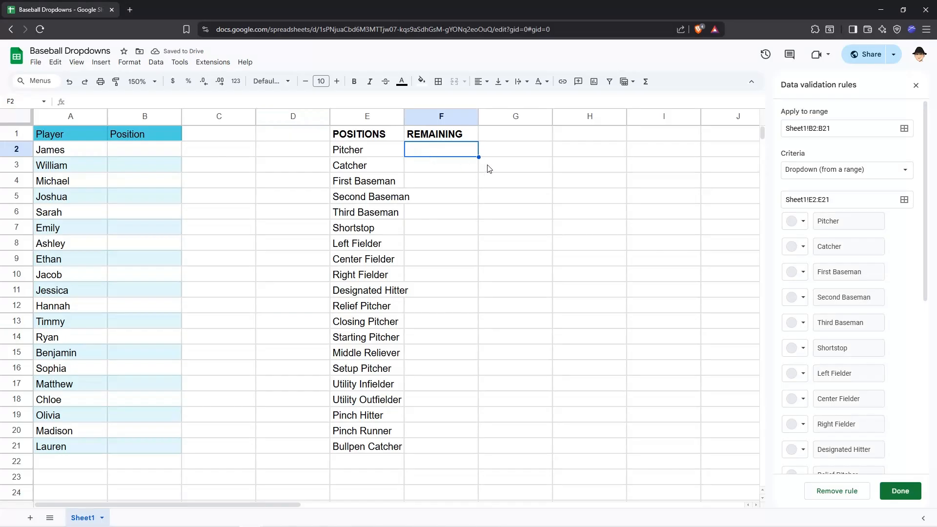
{"action": "type", "text": "=FILTER("}
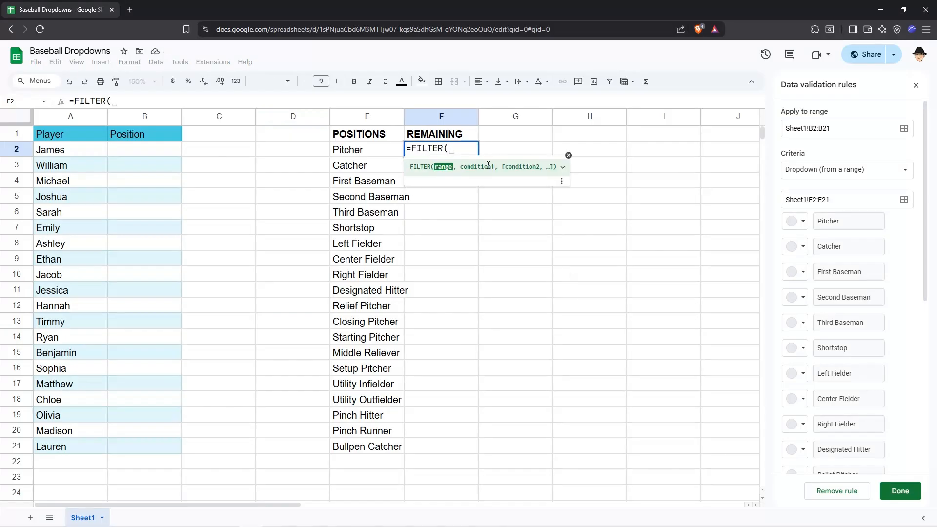
{"action": "type", "text": "E2:E21"}
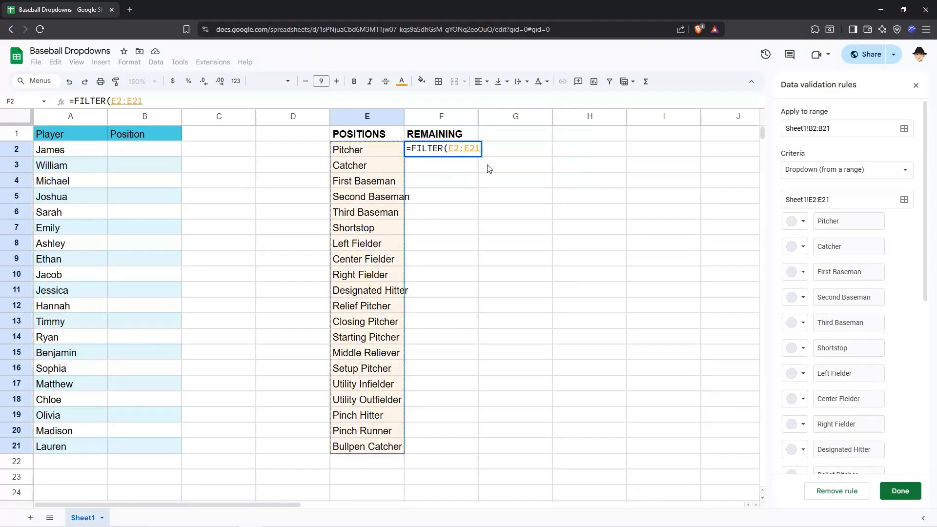
{"action": "type", "text": ",COUNTIF("}
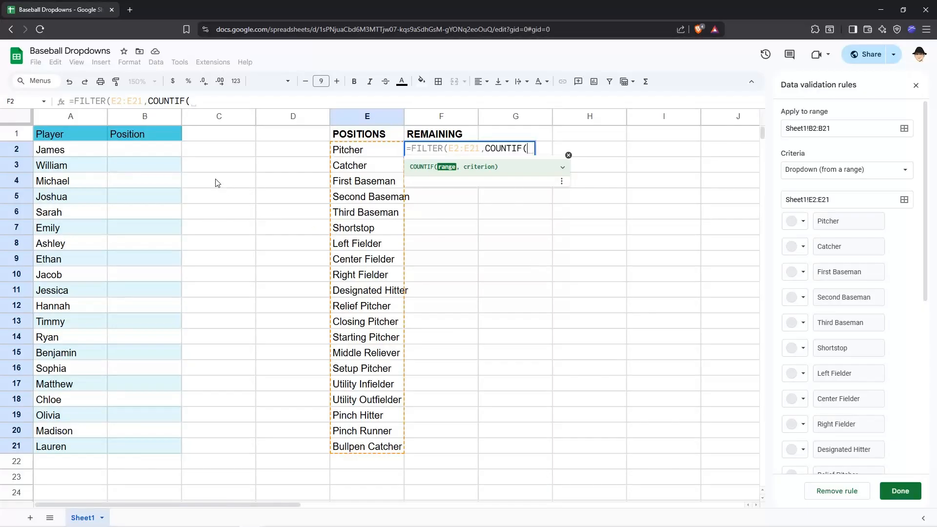
{"action": "left_click_drag", "start_coordinate": [179, 154], "coordinate": [152, 445]}
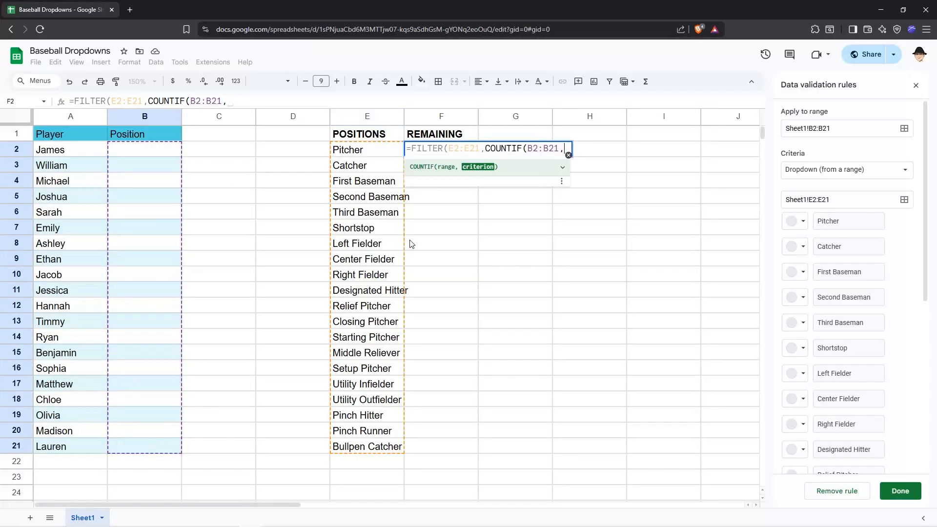
{"action": "type", "text": ","}
{"action": "left_click_drag", "start_coordinate": [387, 150], "coordinate": [357, 456]}
{"action": "type", "text": ")="}
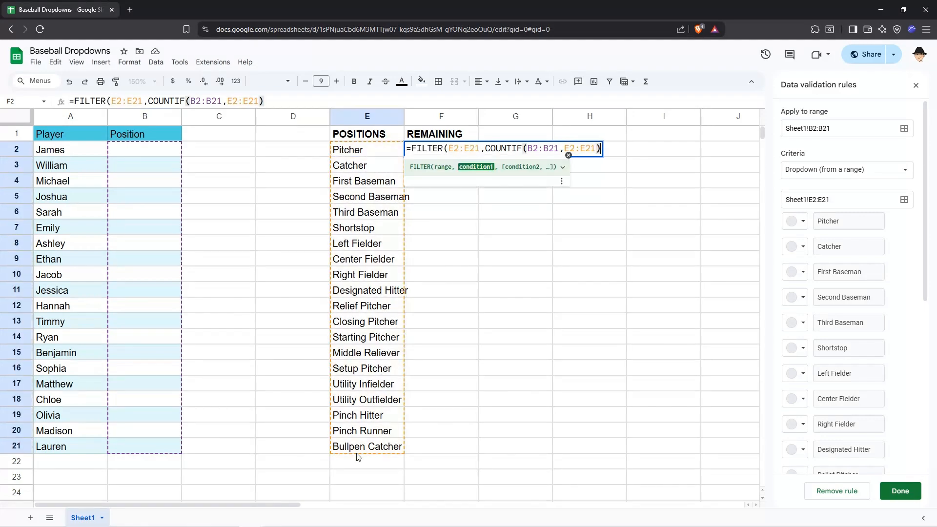
{"action": "type", "text": "0)"}
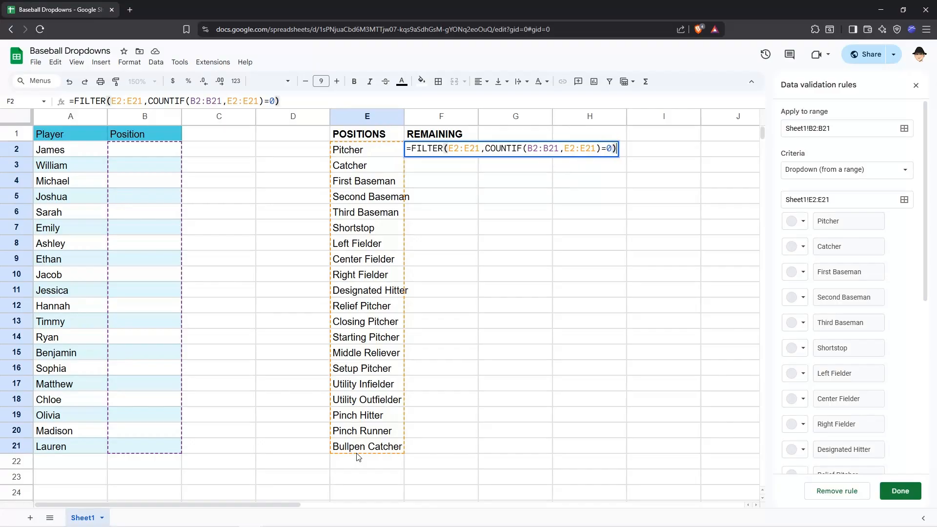
{"action": "key", "text": "Return"}
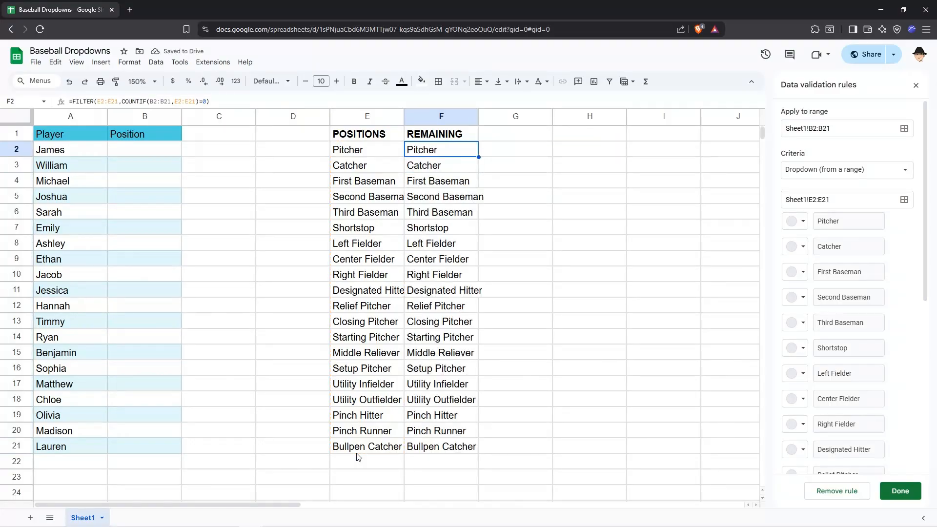
Copy Catcher from E3 into B6 to test the remaining-positions formula.
{"action": "key", "text": "Left"}
{"action": "key", "text": "Down"}
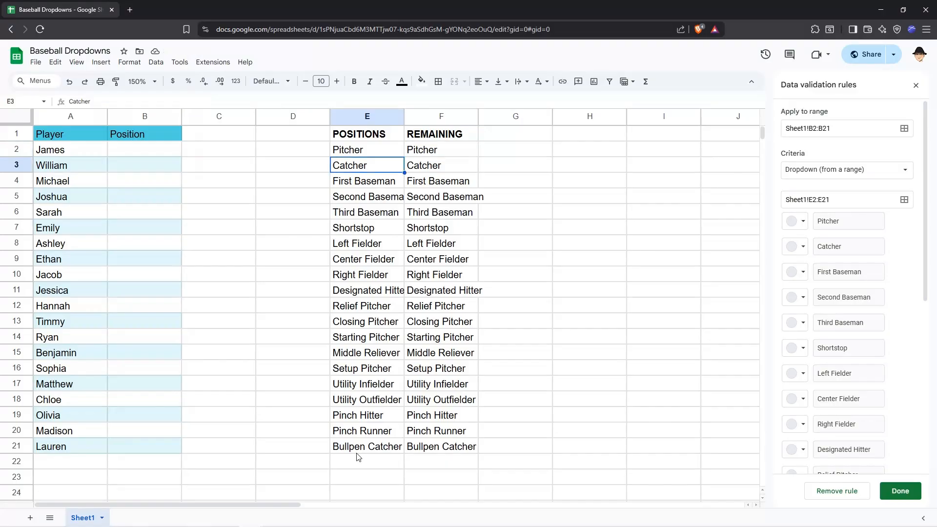
{"action": "key", "text": "ctrl+c"}
{"action": "key", "text": "Left"}
{"action": "key", "text": "Left"}
{"action": "key", "text": "Left"}
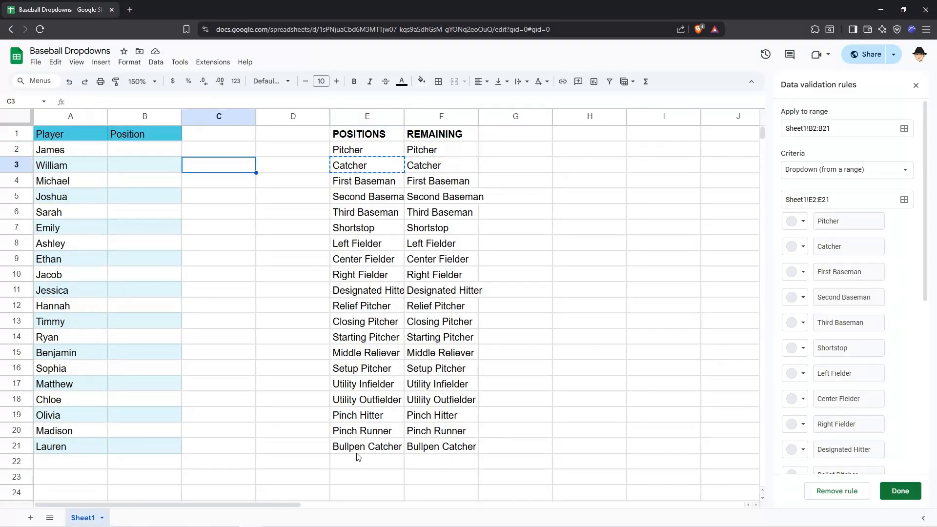
{"action": "key", "text": "Down"}
{"action": "key", "text": "Down"}
{"action": "key", "text": "Down"}
{"action": "key", "text": "ctrl+v"}
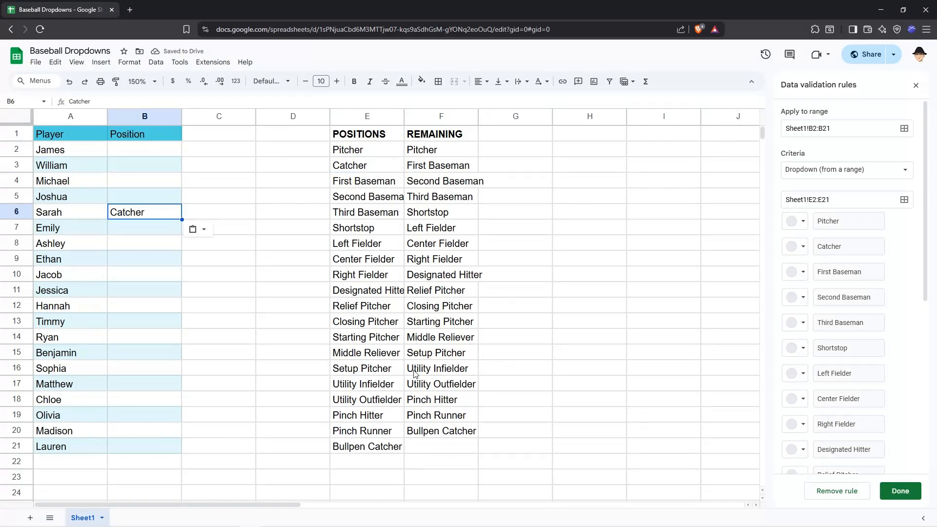
Copy Setup Pitcher from E16 into B15 as a second test of the formula.
{"action": "left_click", "coordinate": [389, 374]}
{"action": "key", "text": "ctrl+c"}
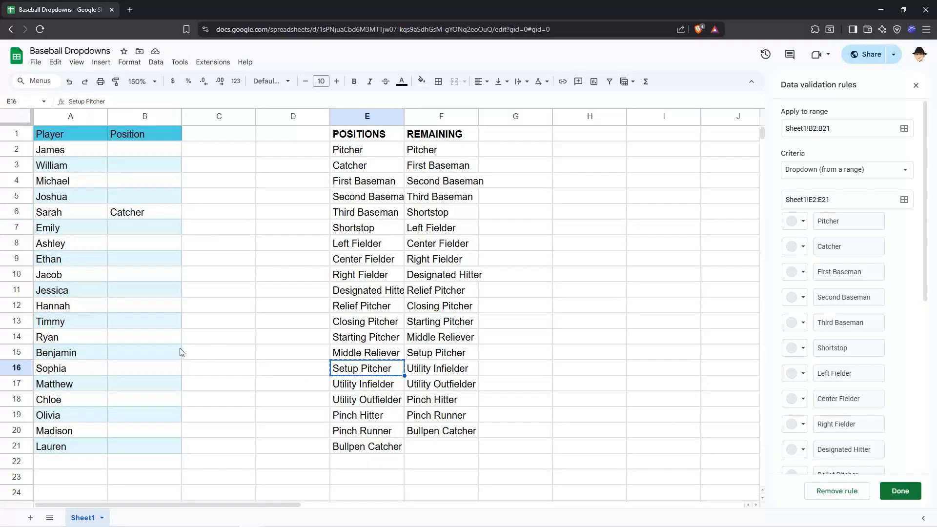
{"action": "left_click", "coordinate": [174, 352]}
{"action": "key", "text": "ctrl+v"}
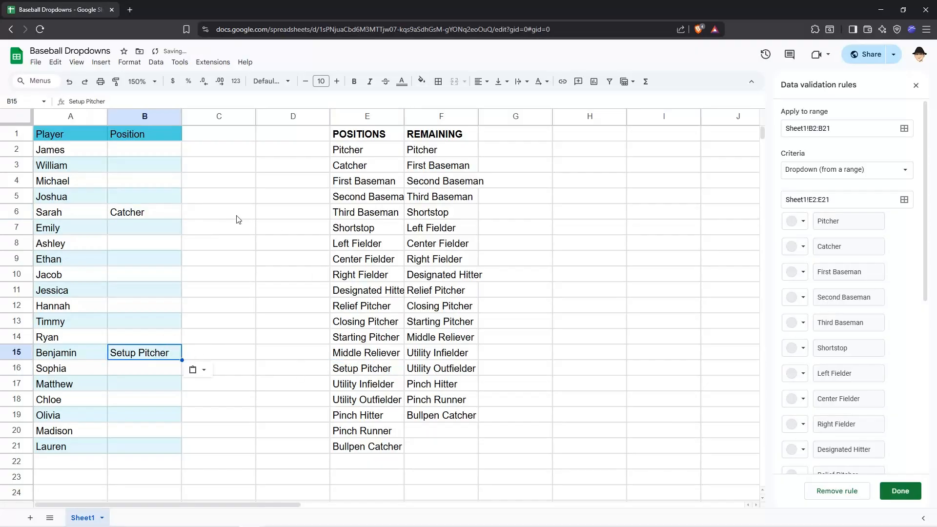
Clear the test entries from the Position column and remove the data validation rule that uses E2:E21.
{"action": "left_click", "coordinate": [439, 147]}
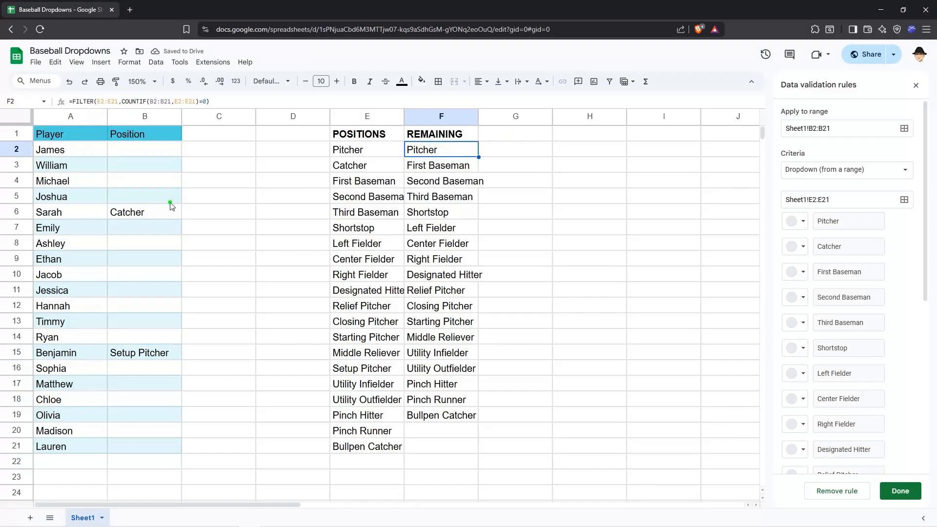
{"action": "left_click_drag", "start_coordinate": [168, 201], "coordinate": [182, 383]}
{"action": "key", "text": "Delete"}
{"action": "left_click", "coordinate": [162, 153]}
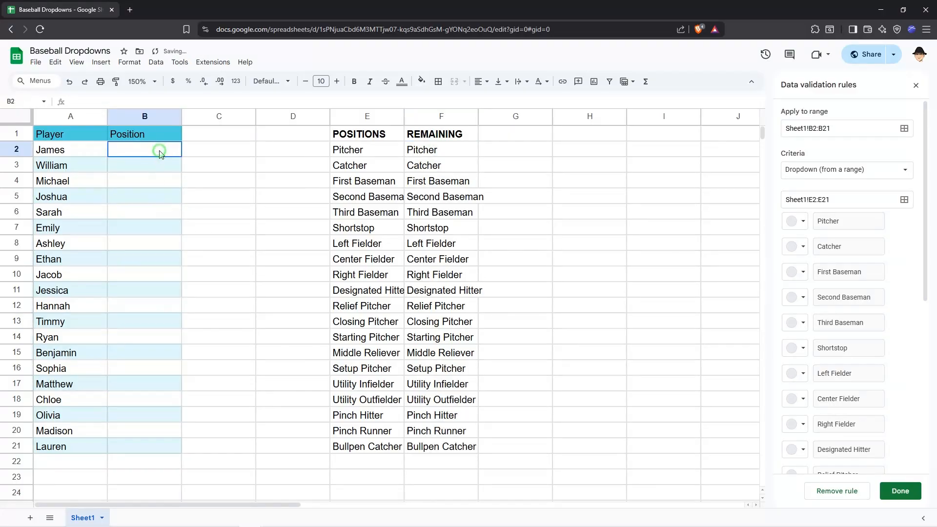
{"action": "left_click", "coordinate": [834, 491]}
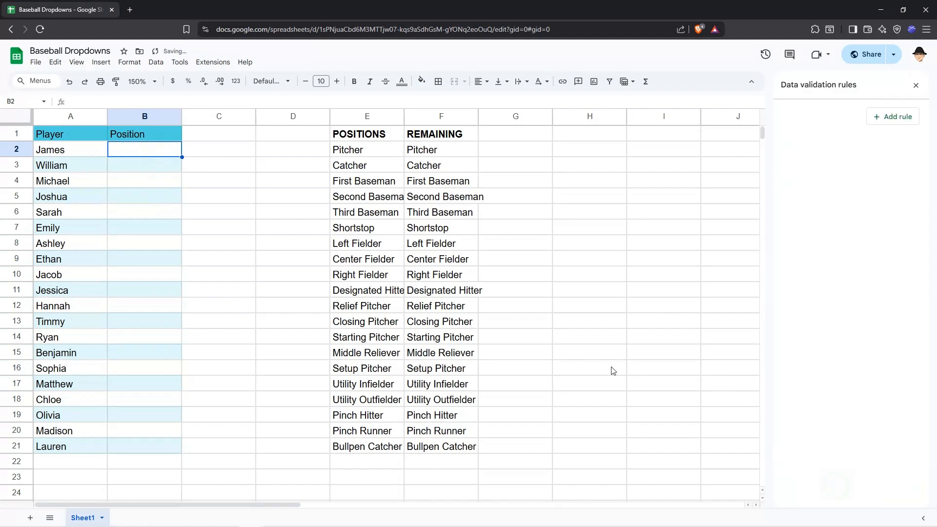
Add a data validation rule to B2:B21 as a dropdown from a range, using F2:F21 as its source.
{"action": "left_click_drag", "start_coordinate": [144, 155], "coordinate": [139, 444]}
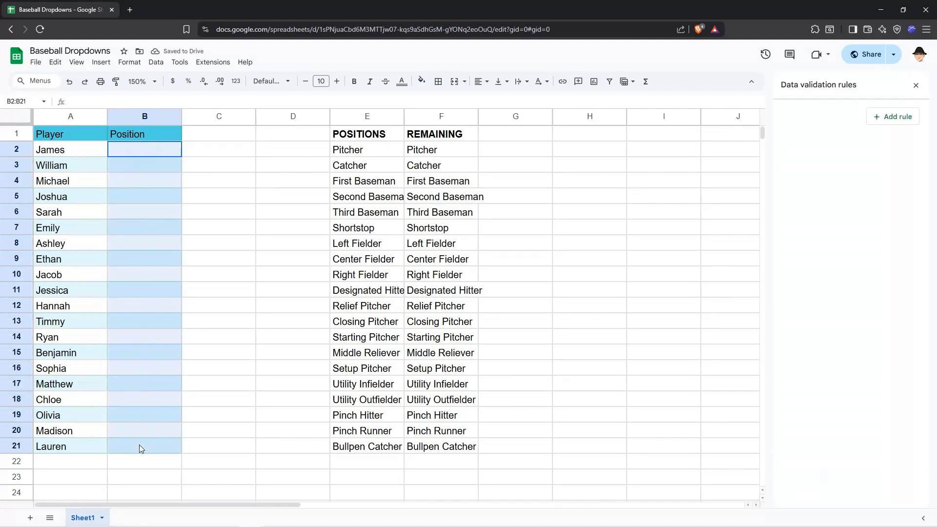
{"action": "left_click", "coordinate": [880, 118]}
{"action": "left_click", "coordinate": [876, 169]}
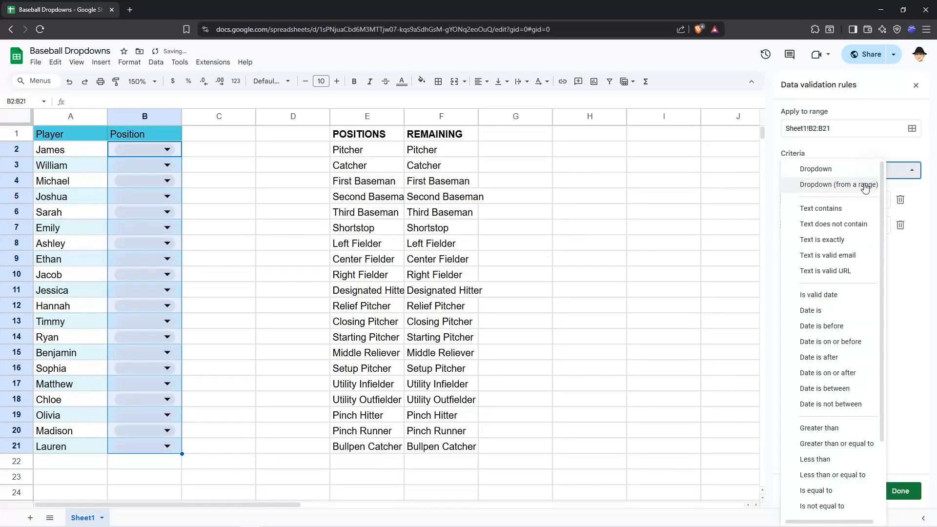
{"action": "left_click", "coordinate": [864, 184]}
{"action": "left_click", "coordinate": [907, 202]}
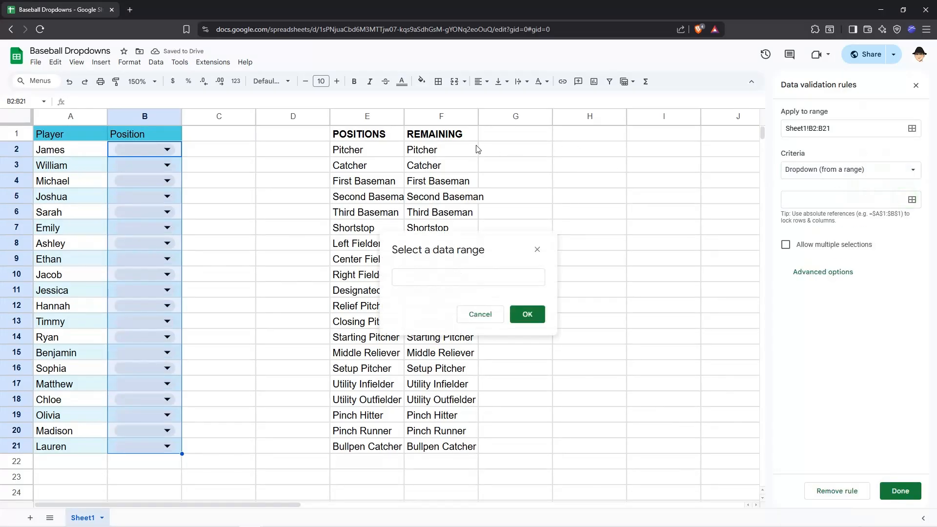
{"action": "left_click", "coordinate": [460, 151]}
{"action": "left_click_drag", "start_coordinate": [460, 150], "coordinate": [443, 445]}
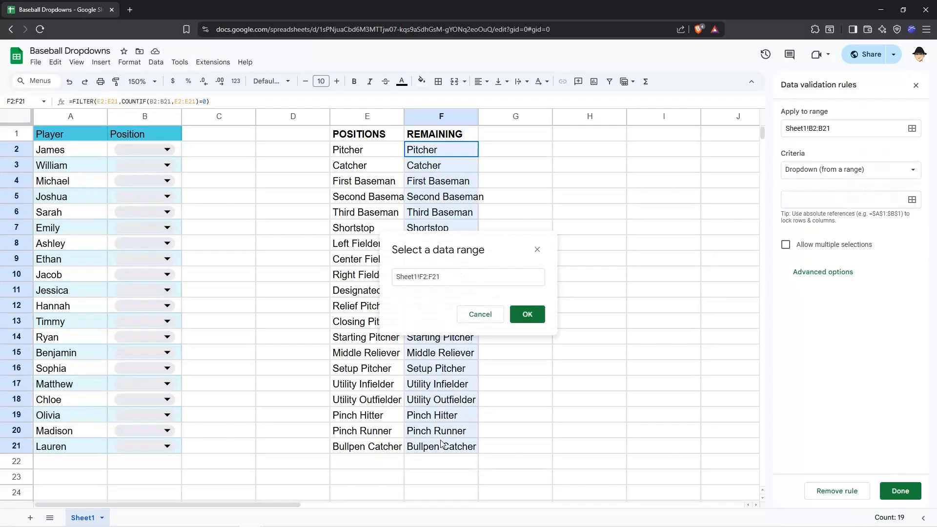
{"action": "left_click", "coordinate": [522, 317]}
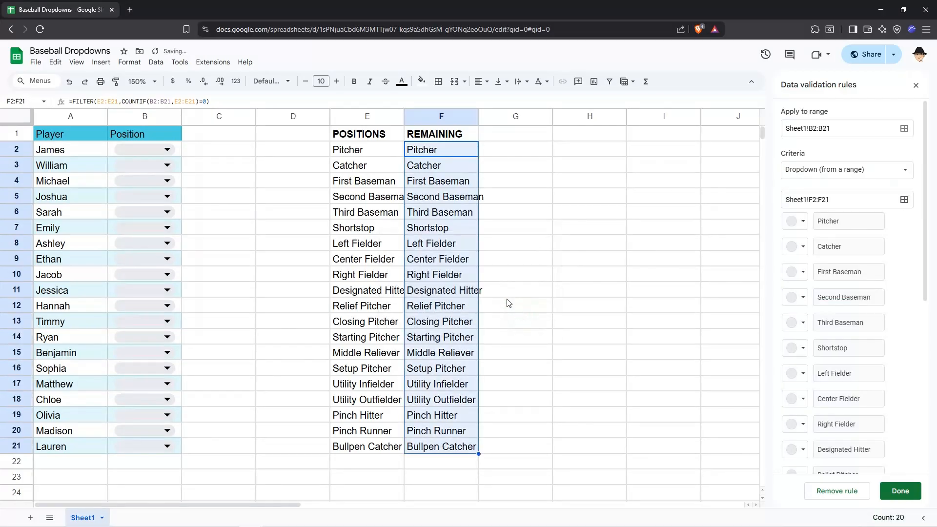
{"action": "scroll", "coordinate": [833, 292], "scroll_direction": "down", "scroll_amount": 1}
{"action": "scroll", "coordinate": [833, 291], "scroll_direction": "down", "scroll_amount": 5}
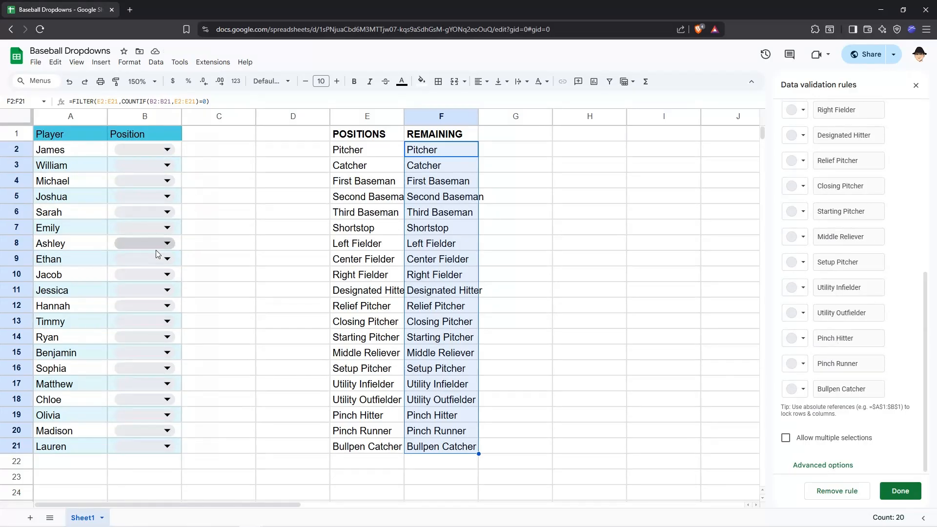
Assign Pitcher in B13, Shortstop in B8 and Left Fielder in B9 using the Position dropdowns.
{"action": "left_click", "coordinate": [150, 320]}
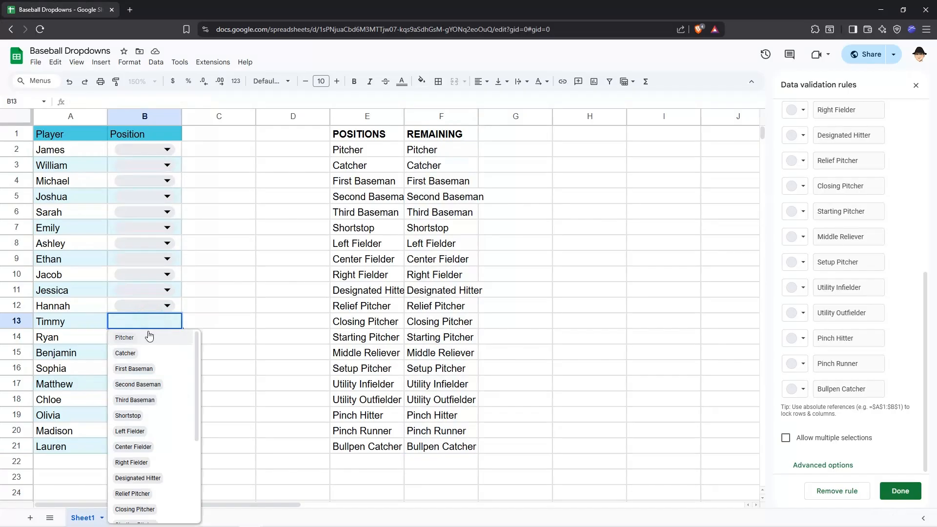
{"action": "left_click", "coordinate": [149, 337]}
{"action": "left_click", "coordinate": [263, 245]}
{"action": "left_click", "coordinate": [161, 243]}
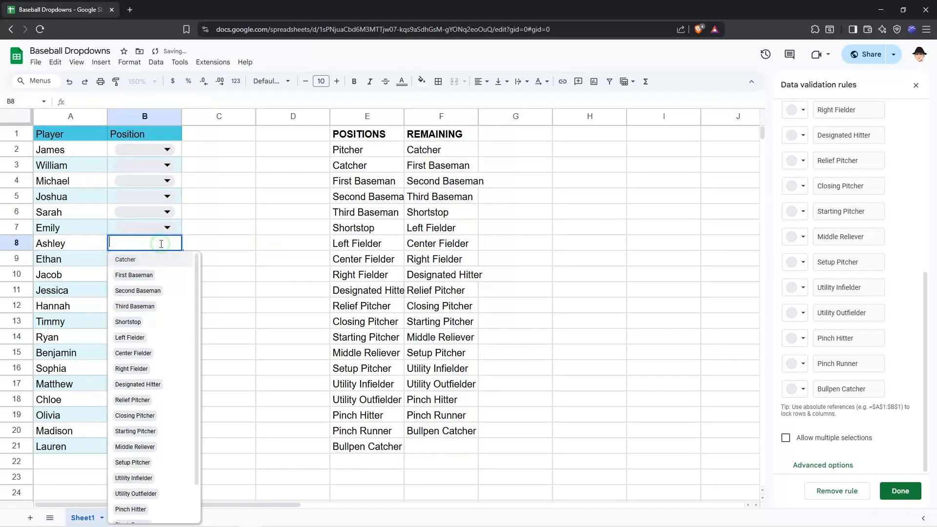
{"action": "left_click", "coordinate": [135, 327]}
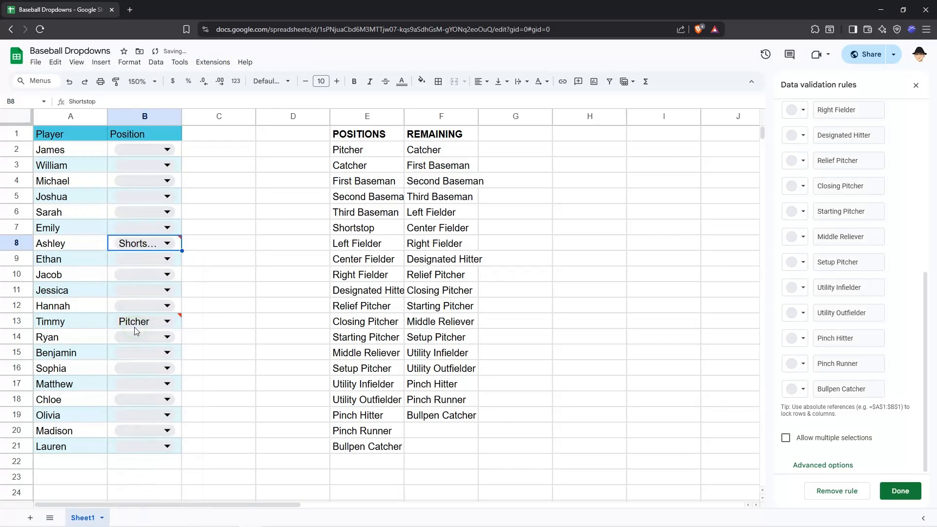
{"action": "left_click", "coordinate": [147, 261]}
{"action": "left_click", "coordinate": [146, 261]}
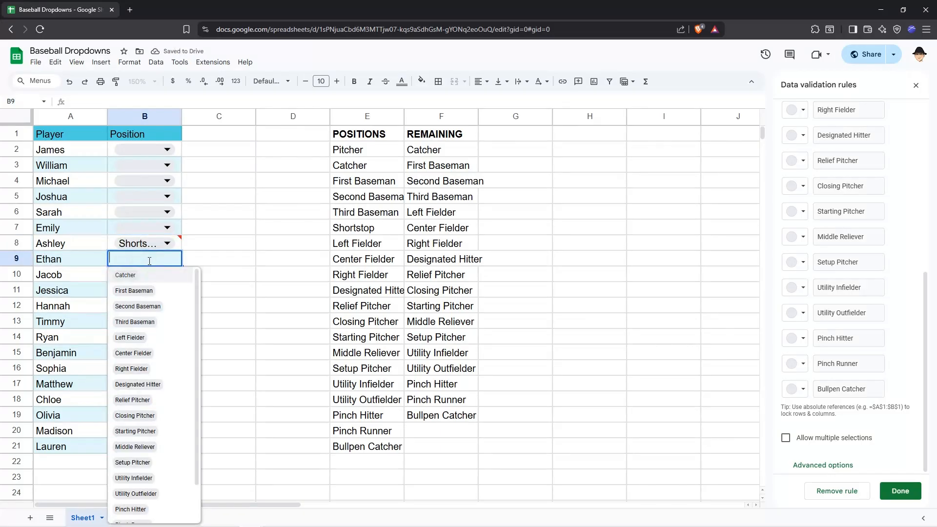
{"action": "left_click", "coordinate": [139, 338]}
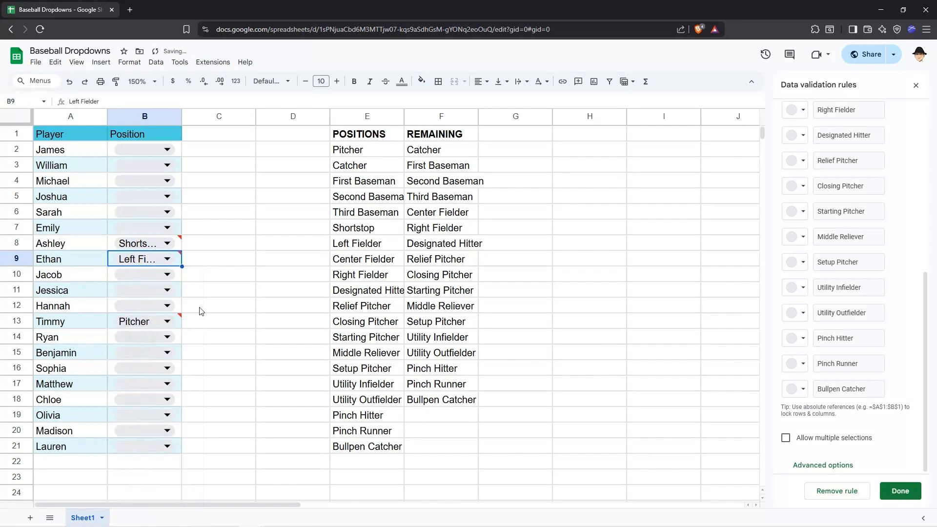
Review the remaining positions in F2:F18 and auto-fit the Position column's width to its entries.
{"action": "left_click", "coordinate": [427, 153]}
{"action": "left_click_drag", "start_coordinate": [428, 154], "coordinate": [434, 400]}
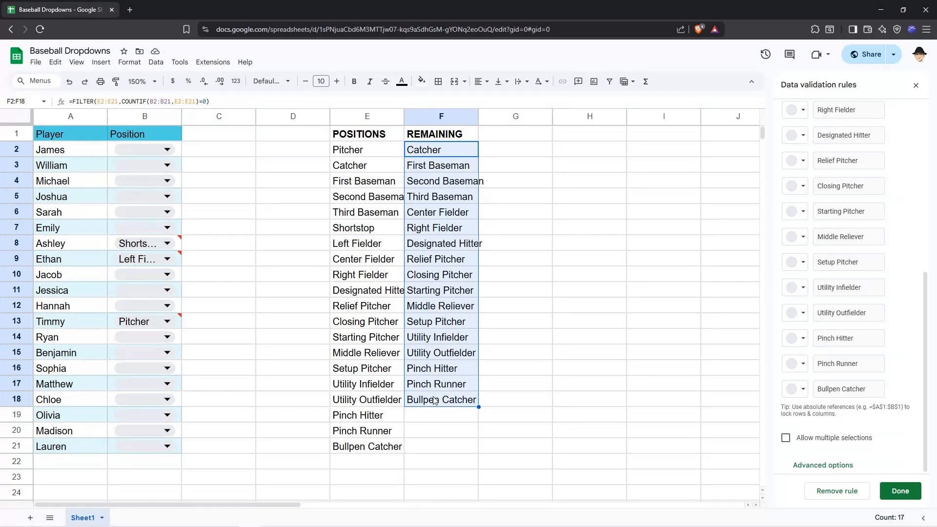
{"action": "left_click", "coordinate": [231, 215]}
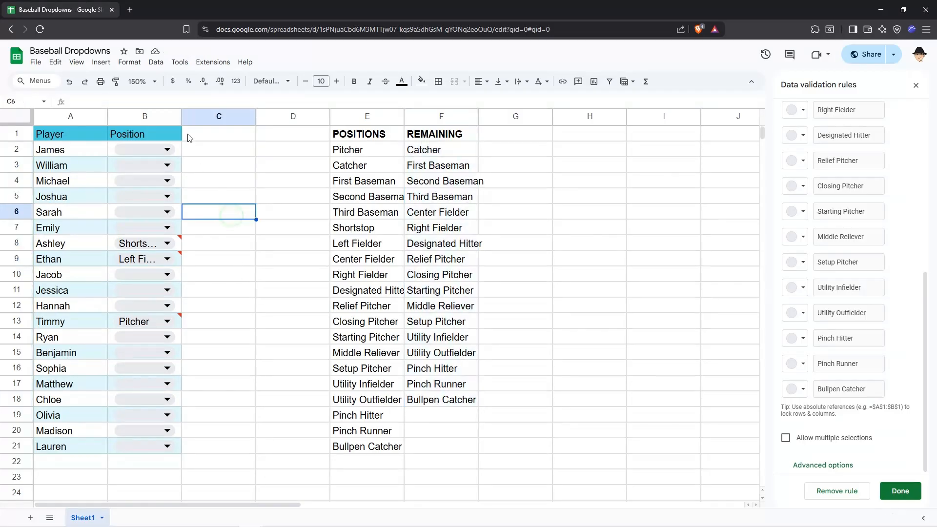
{"action": "double_click", "coordinate": [182, 117]}
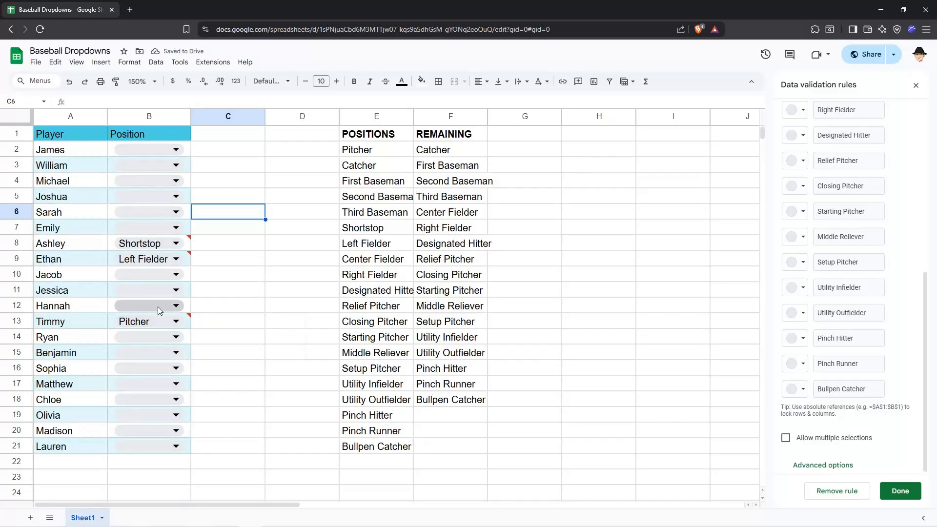
Examine which positions the dropdown in B13 offers, leaving the cell's entry as it is.
{"action": "double_click", "coordinate": [160, 322]}
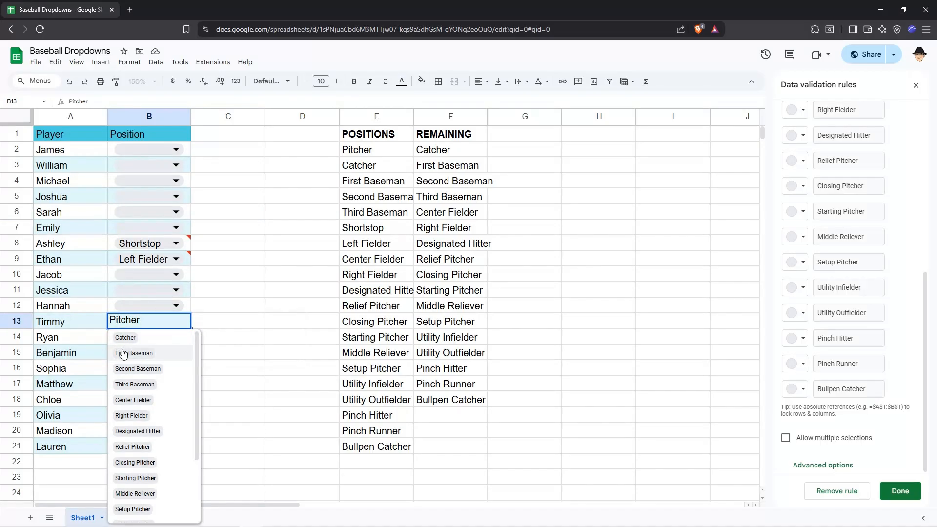
{"action": "key", "text": "Escape"}
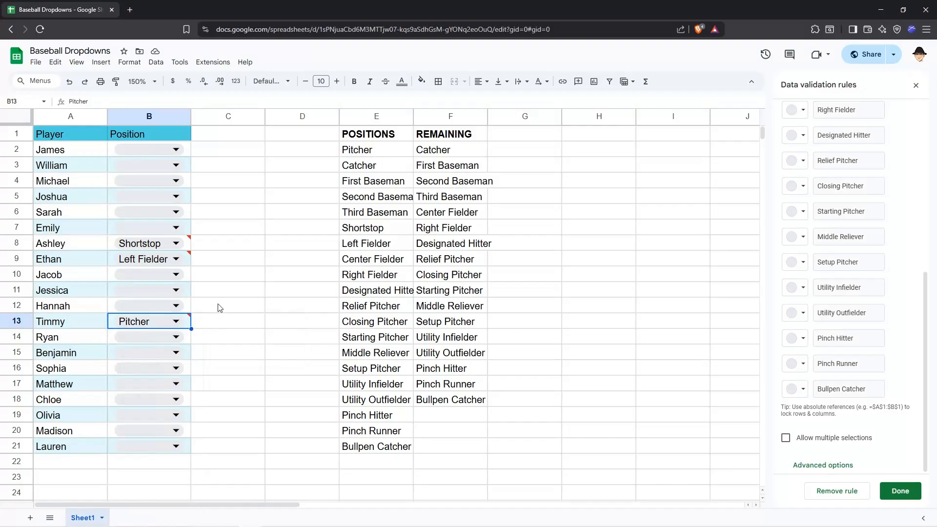
{"action": "left_click", "coordinate": [178, 321]}
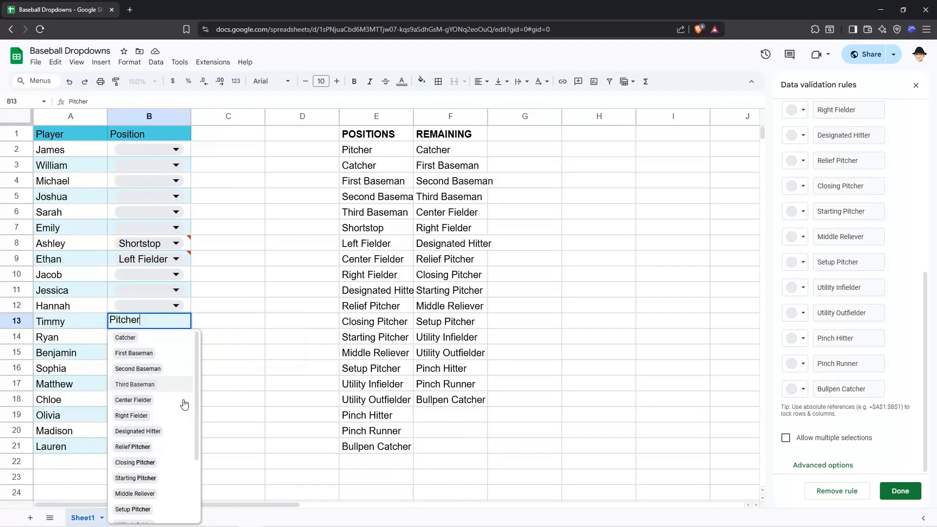
{"action": "scroll", "coordinate": [184, 403], "scroll_direction": "down", "scroll_amount": 3}
{"action": "scroll", "coordinate": [156, 406], "scroll_direction": "up", "scroll_amount": 2}
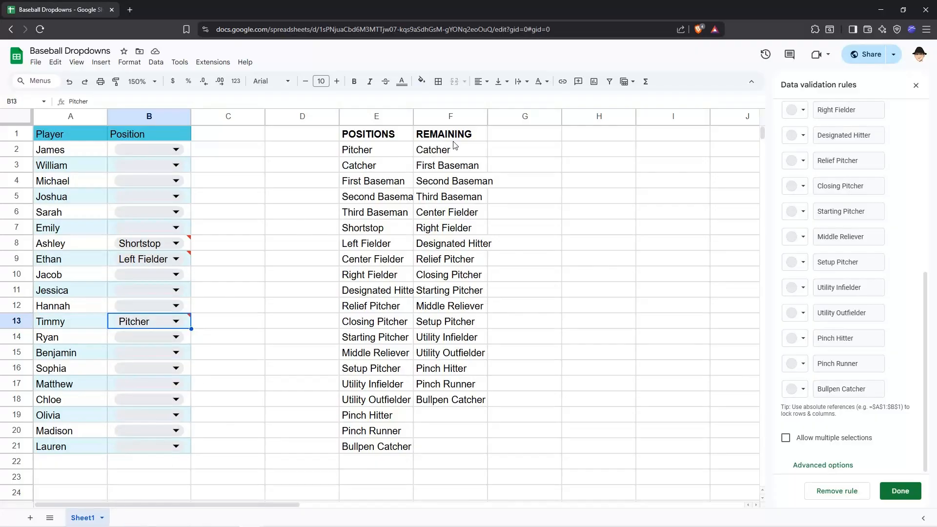
Compare the rule's source range F2:F21 with the assigned positions and view the validation warning on B8.
{"action": "left_click_drag", "start_coordinate": [454, 148], "coordinate": [456, 444]}
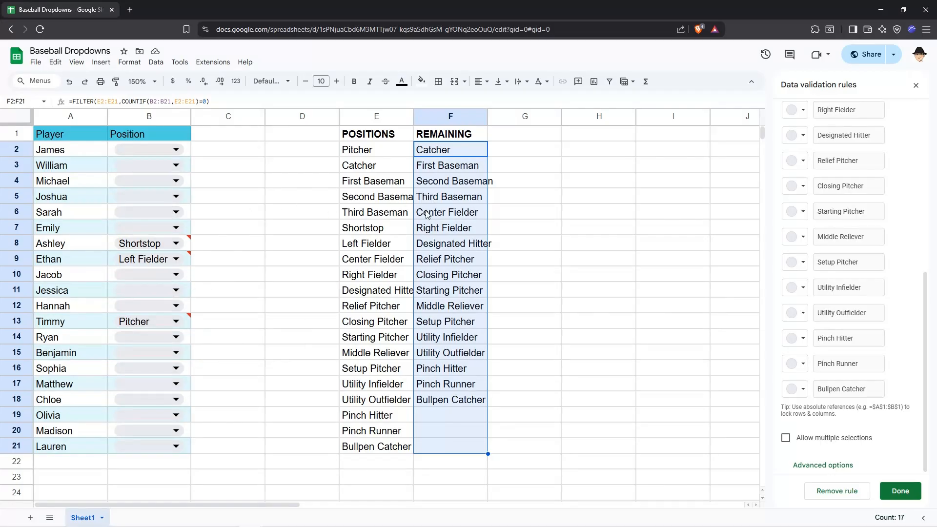
{"action": "left_click", "coordinate": [264, 260]}
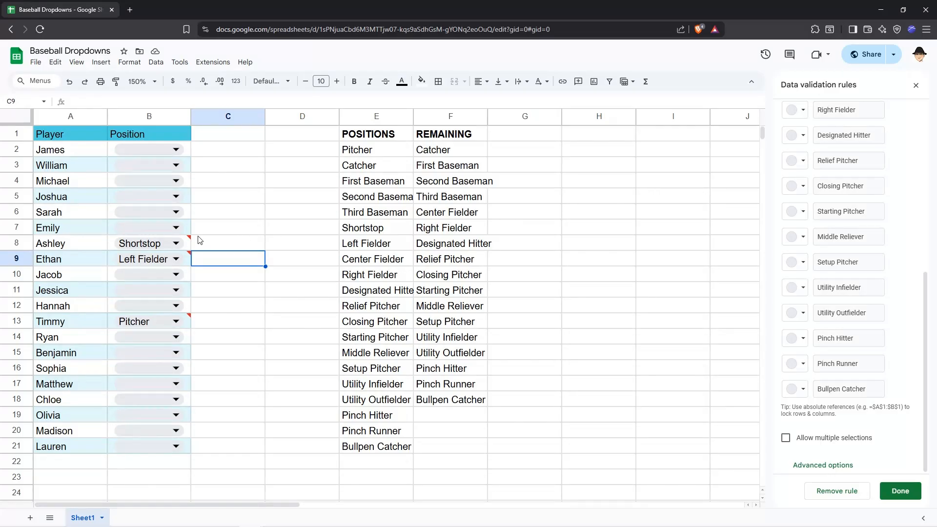
{"action": "mouse_move", "coordinate": [190, 240]}
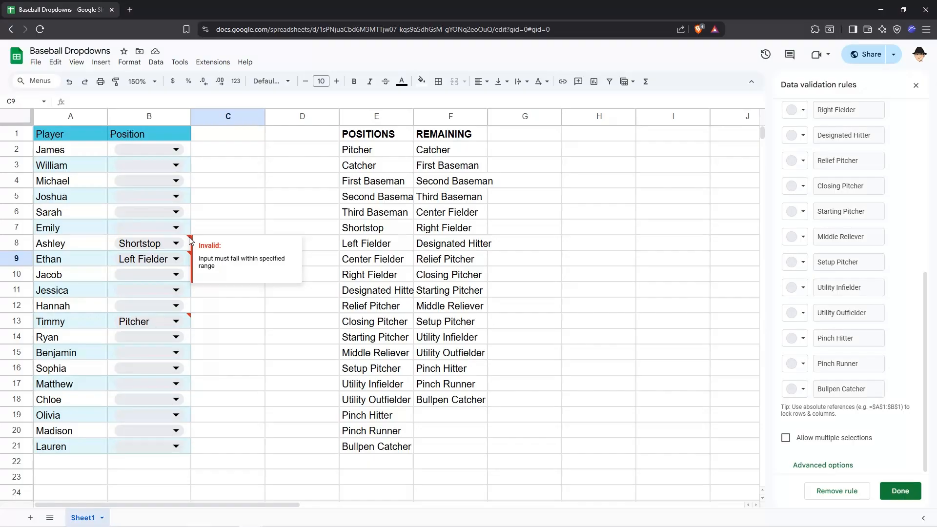
Clear the position in B13 and assign Pitcher in B12 instead.
{"action": "left_click", "coordinate": [207, 320]}
{"action": "key", "text": "Left"}
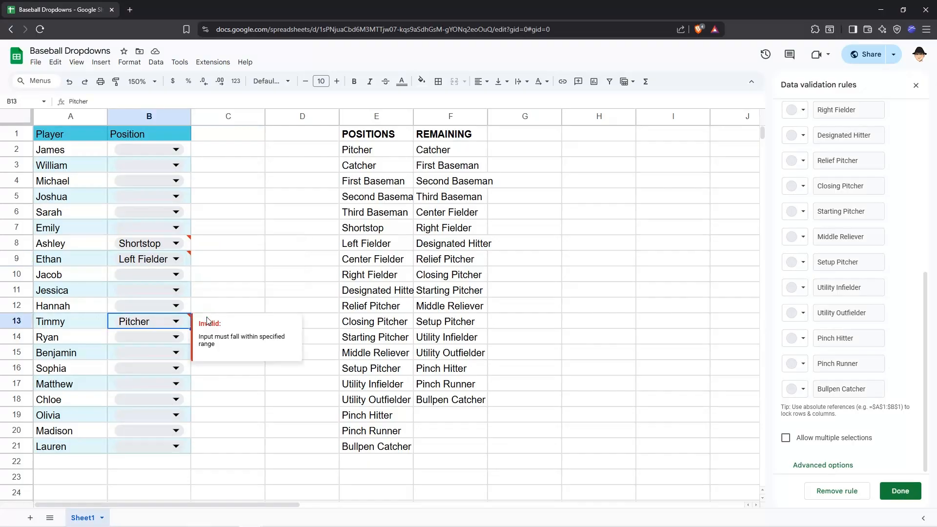
{"action": "key", "text": "Delete"}
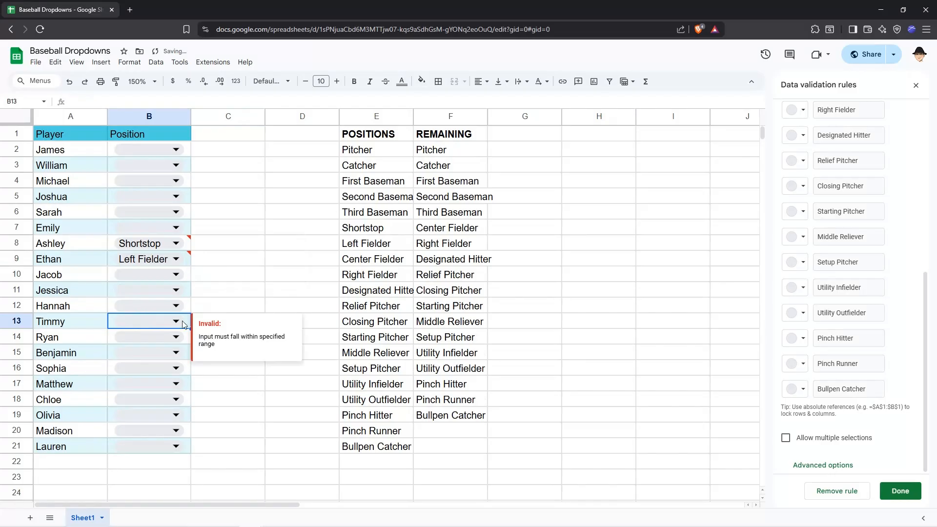
{"action": "left_click", "coordinate": [175, 306]}
{"action": "left_click", "coordinate": [169, 323]}
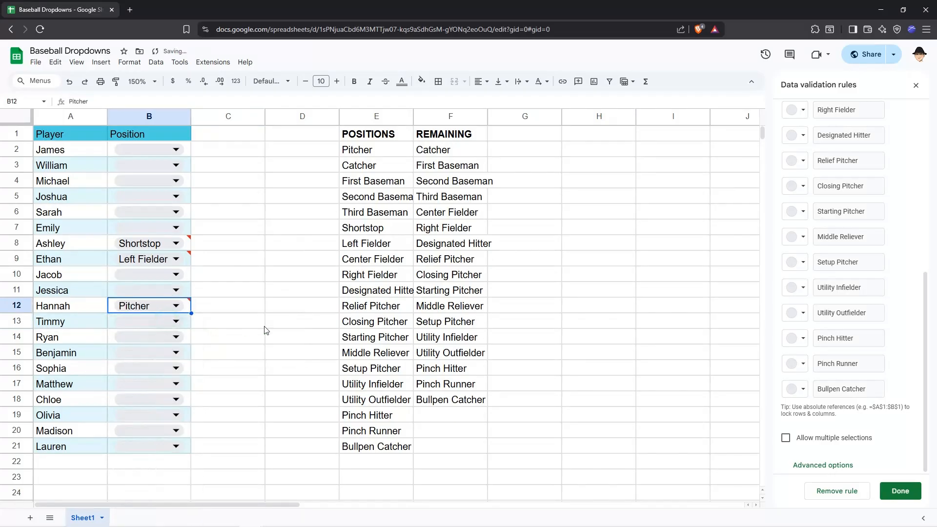
Assign Catcher in B2, Second Baseman in B3, First Baseman in B4, Center Fielder in B5 and Relief Pitcher in B6.
{"action": "left_click", "coordinate": [176, 150]}
{"action": "left_click", "coordinate": [172, 171]}
{"action": "left_click", "coordinate": [173, 166]}
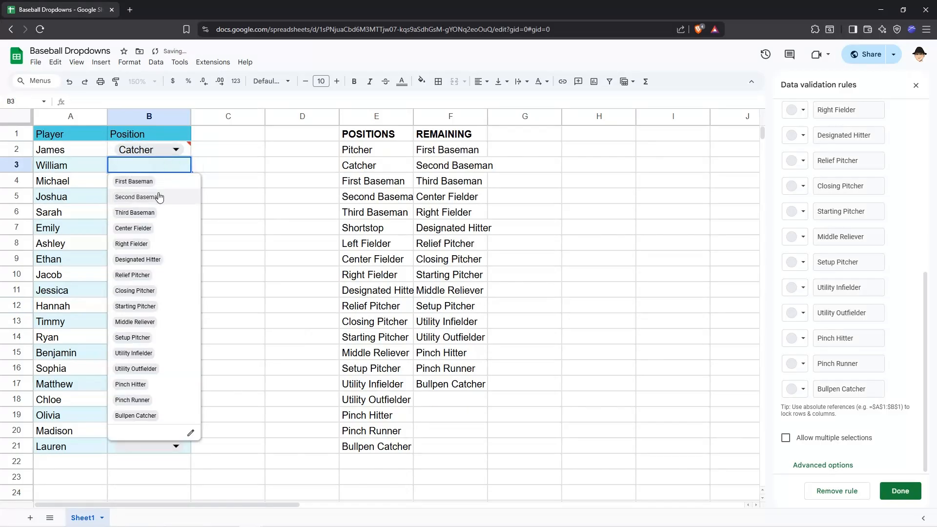
{"action": "left_click", "coordinate": [161, 197]}
{"action": "left_click", "coordinate": [161, 183]}
{"action": "left_click", "coordinate": [160, 197]}
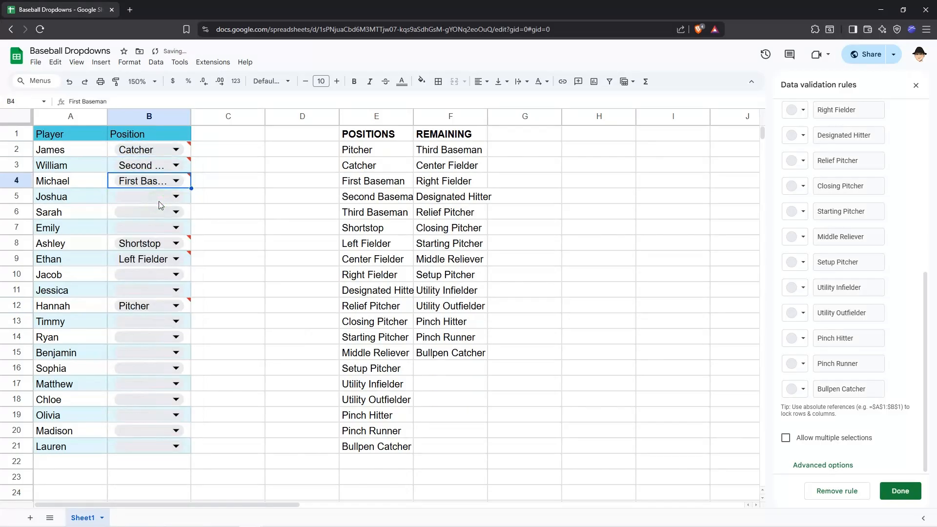
{"action": "left_click", "coordinate": [160, 197]}
{"action": "left_click", "coordinate": [152, 233]}
{"action": "left_click", "coordinate": [166, 213]}
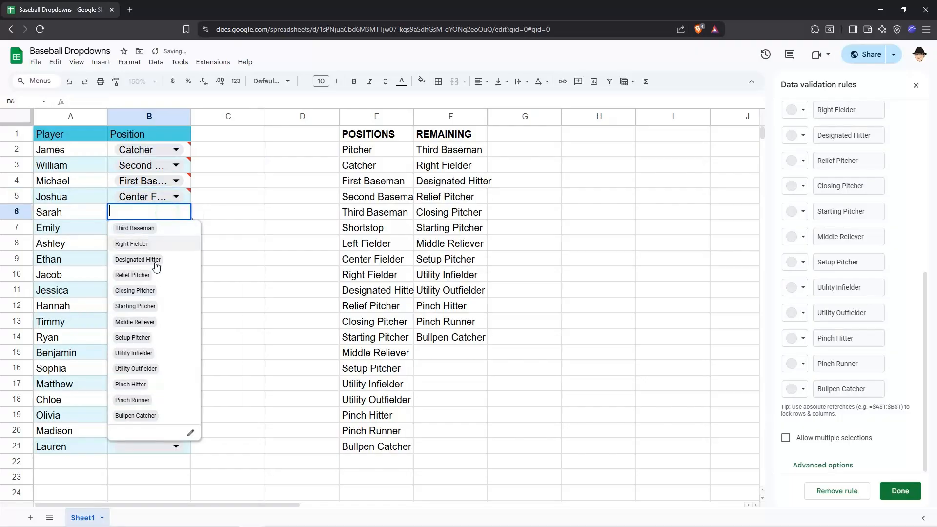
{"action": "left_click", "coordinate": [151, 275]}
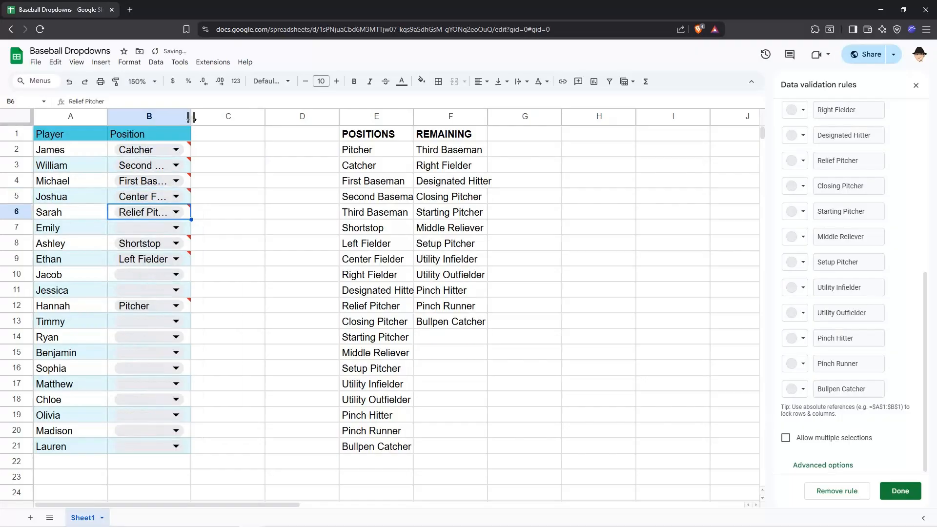
Auto-fit the Position column to the longer position names and view the validation warning on B8 again.
{"action": "double_click", "coordinate": [190, 119]}
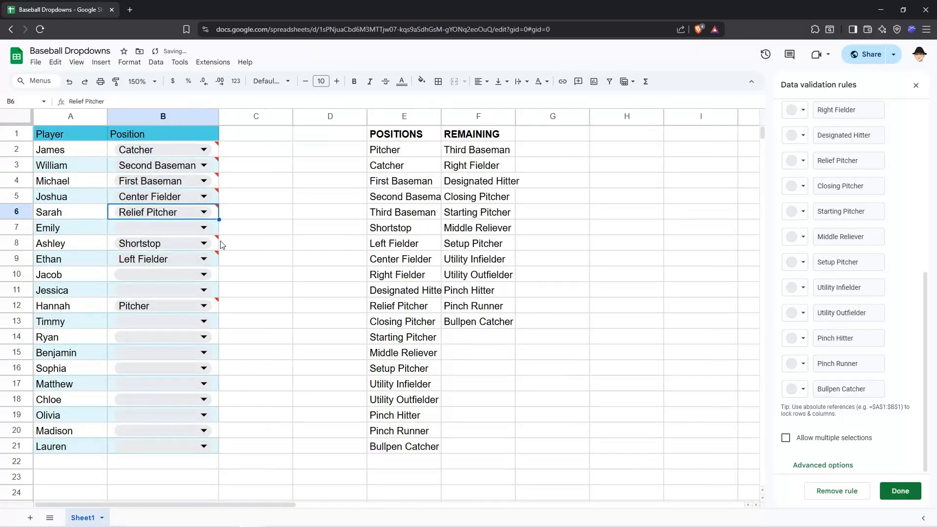
{"action": "mouse_move", "coordinate": [219, 245]}
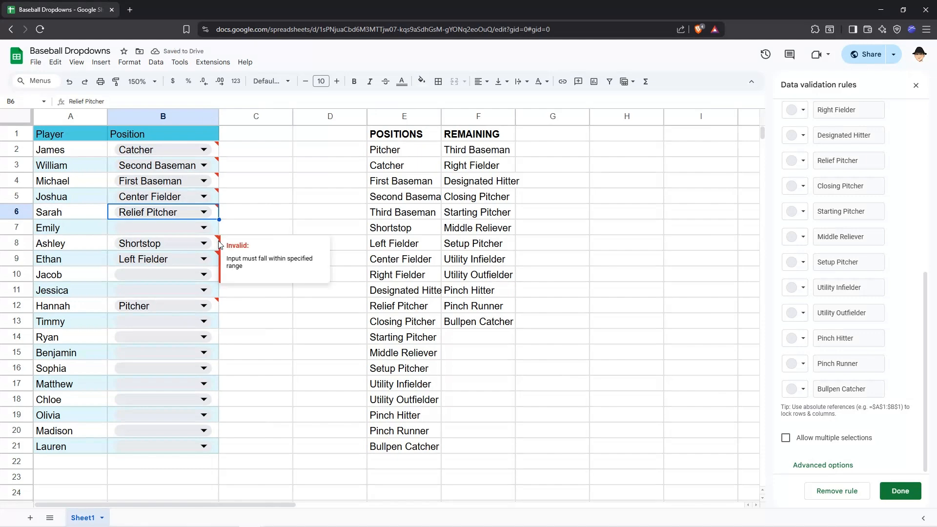